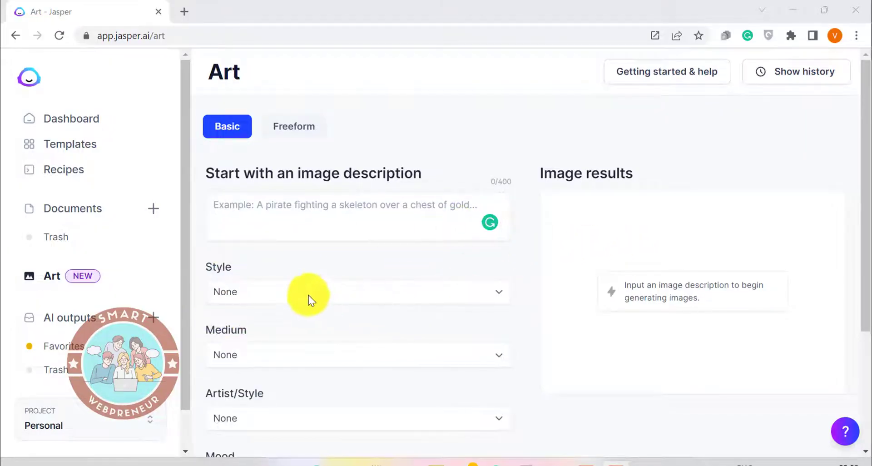
# Step: Generate four Jasper Art images from the freeform prompt 'squirrel, 3d render, ambient light, frightening'
pyautogui.click(292, 132)
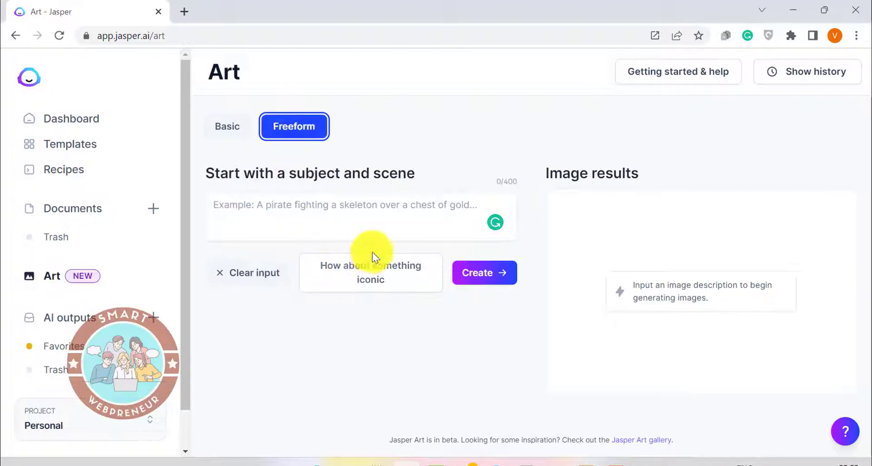
pyautogui.click(393, 294)
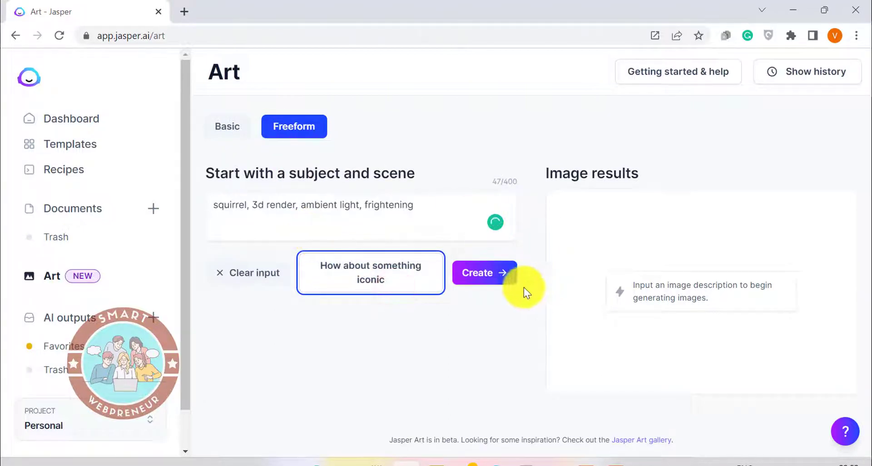
pyautogui.click(493, 271)
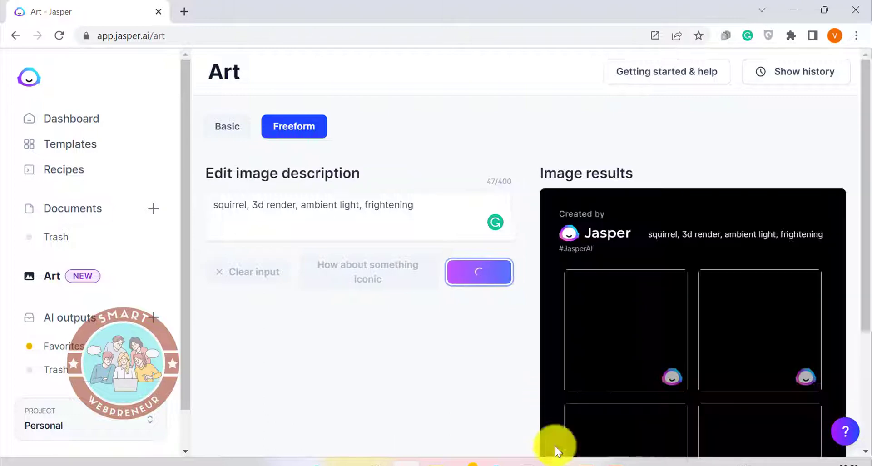
pyautogui.scroll(-3, 677, 297)
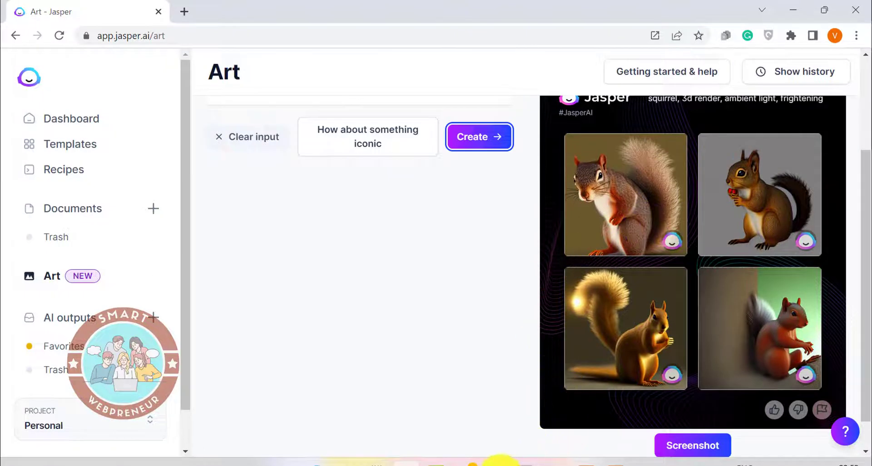
pyautogui.click(500, 462)
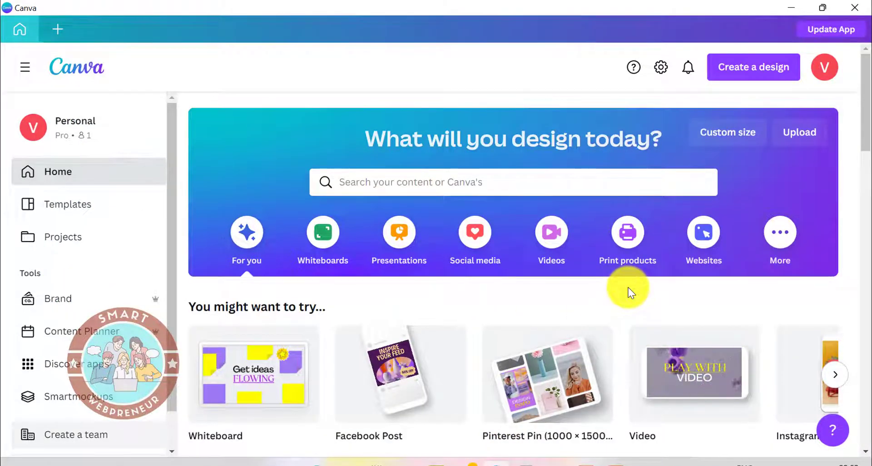
# Step: Minimize and restore the Canva window, then scroll down its home page
pyautogui.click(500, 463)
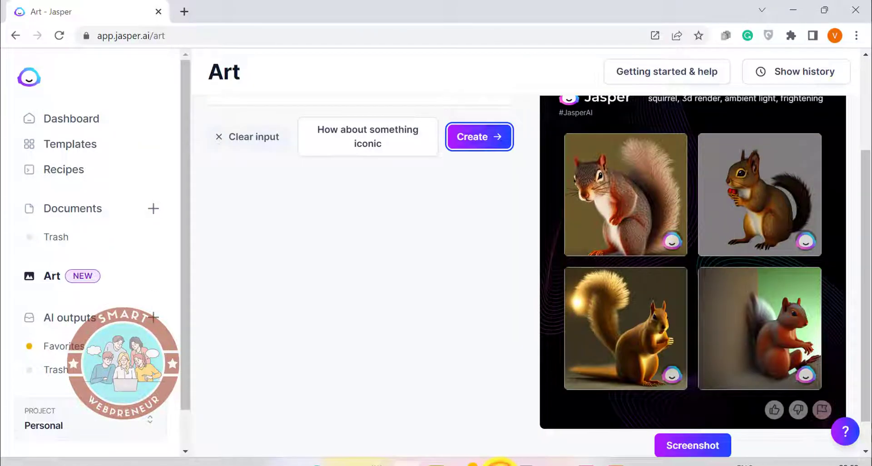
pyautogui.click(500, 463)
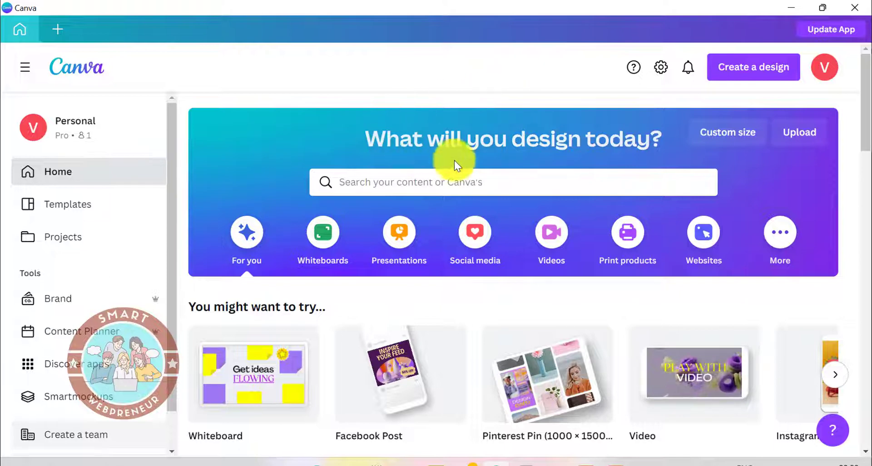
pyautogui.scroll(-1, 456, 162)
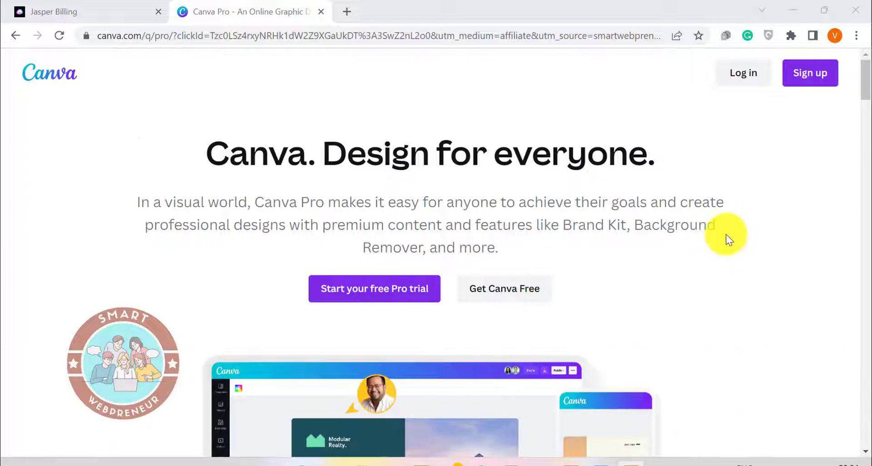
# Step: Scroll the Canva Pro page down to its pricing section and back up
pyautogui.scroll(-3, 726, 234)
pyautogui.scroll(-12, 719, 236)
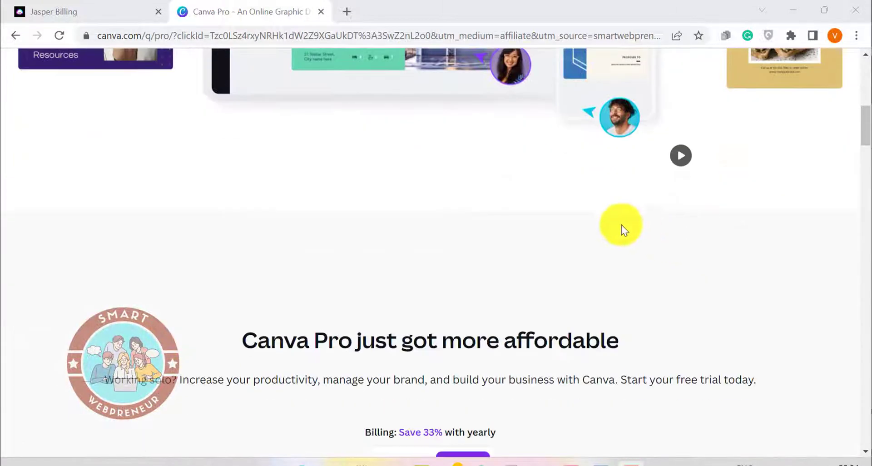
pyautogui.scroll(3, 600, 214)
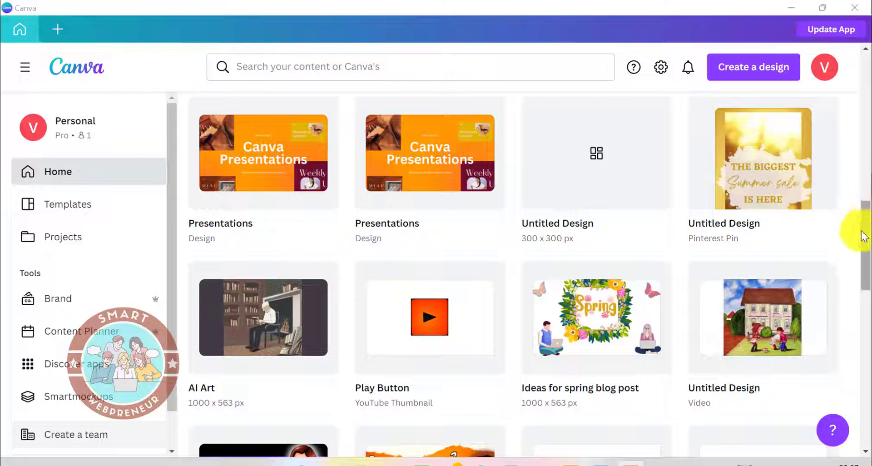
# Step: Browse the new design types, then open the existing AI Art design from the home grid
pyautogui.click(763, 76)
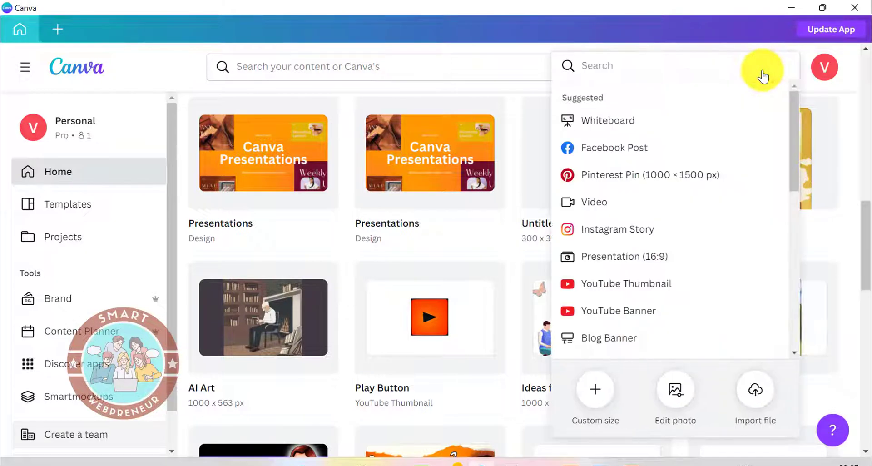
pyautogui.scroll(-2, 748, 136)
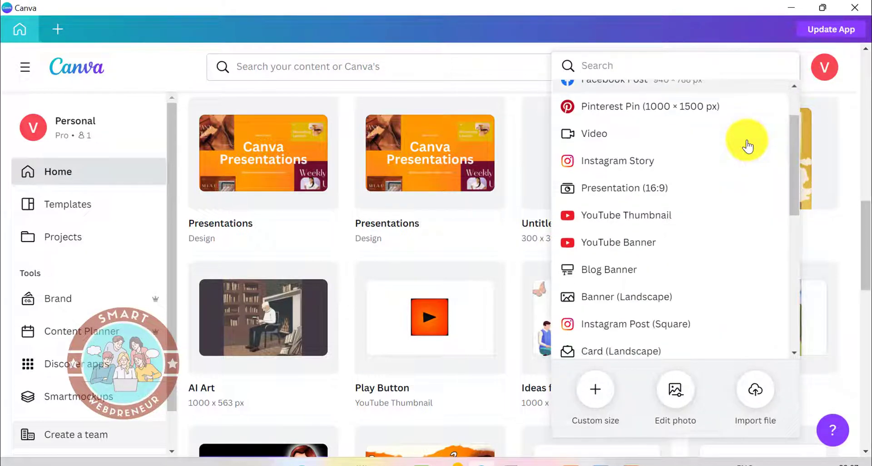
pyautogui.scroll(-2, 747, 142)
pyautogui.scroll(5, 745, 140)
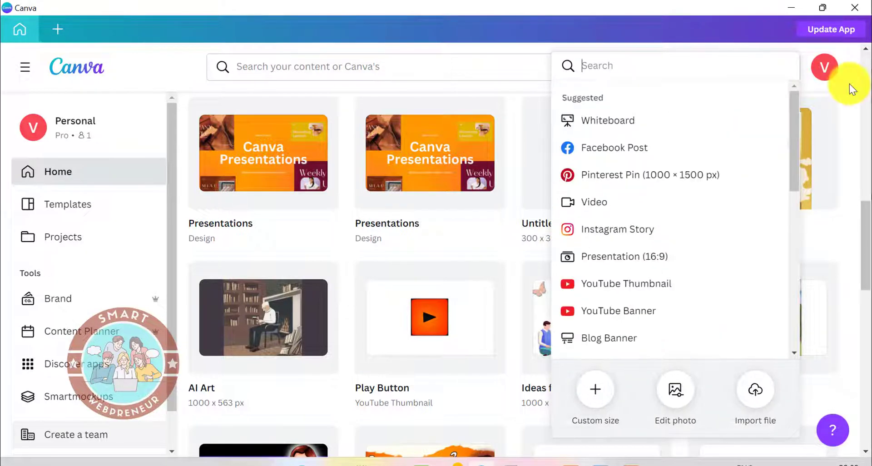
pyautogui.click(848, 84)
pyautogui.scroll(-2, 836, 103)
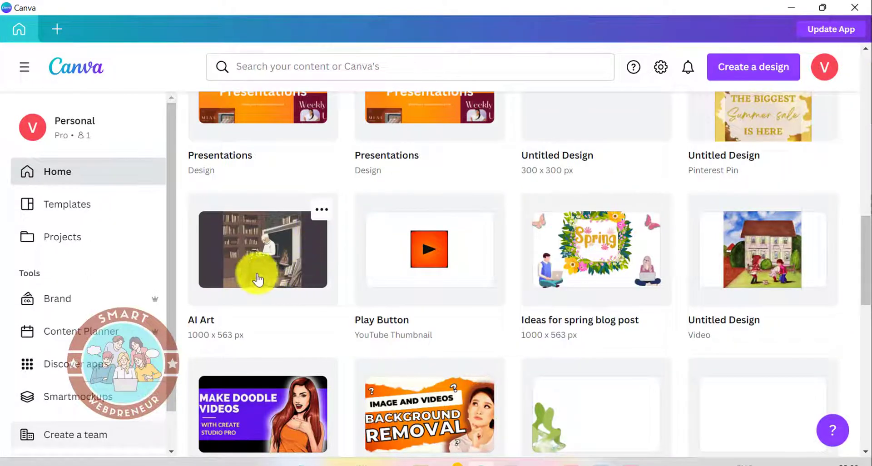
pyautogui.click(272, 256)
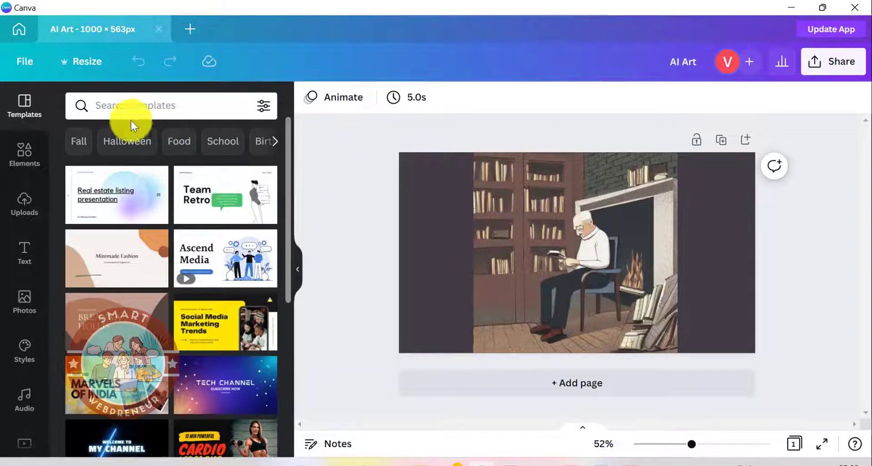
# Step: Open the Text to Image app from Canva's More apps panel
pyautogui.scroll(-5, 39, 361)
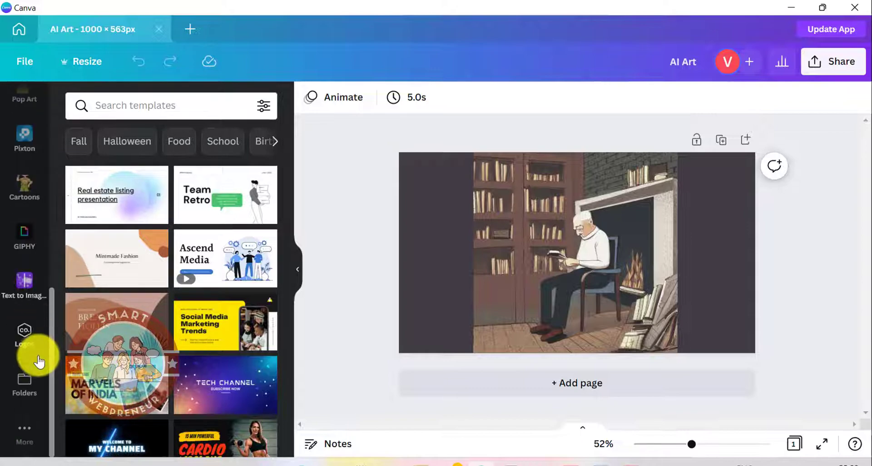
pyautogui.click(24, 434)
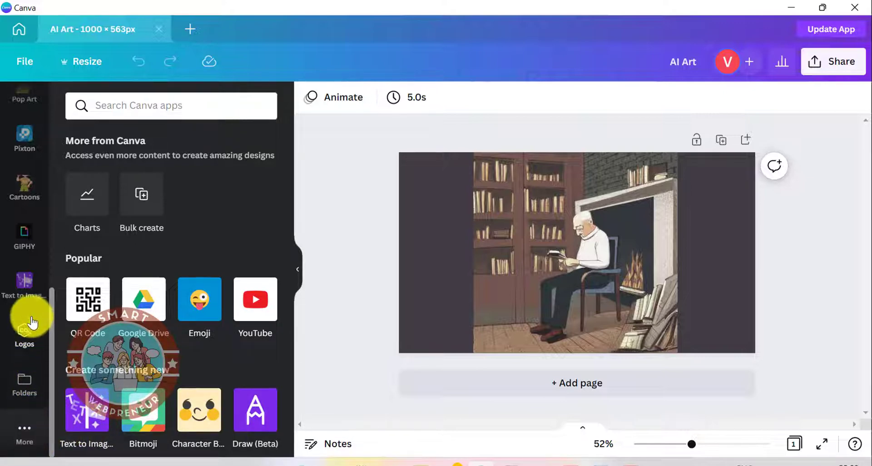
pyautogui.click(26, 295)
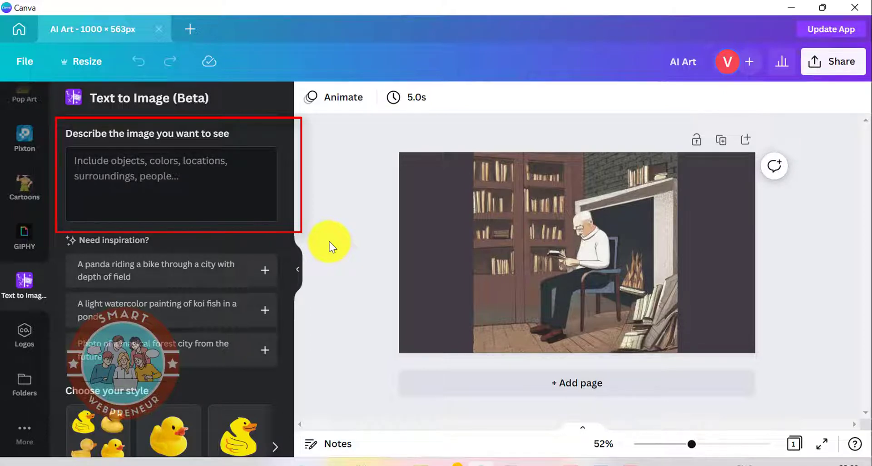
# Step: Generate Jasper Art images from 'butterfly, close-up, pencil sketch, stick figure'
pyautogui.click(286, 242)
pyautogui.moveTo(288, 275); pyautogui.dragTo(288, 366)
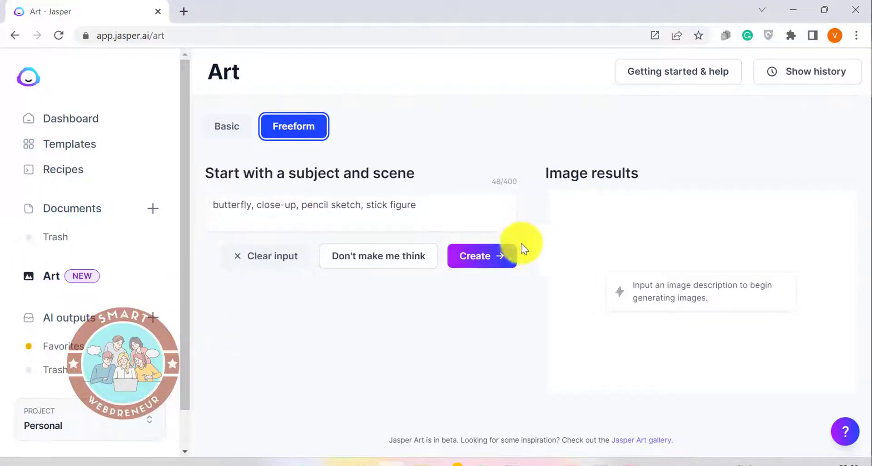
pyautogui.click(499, 255)
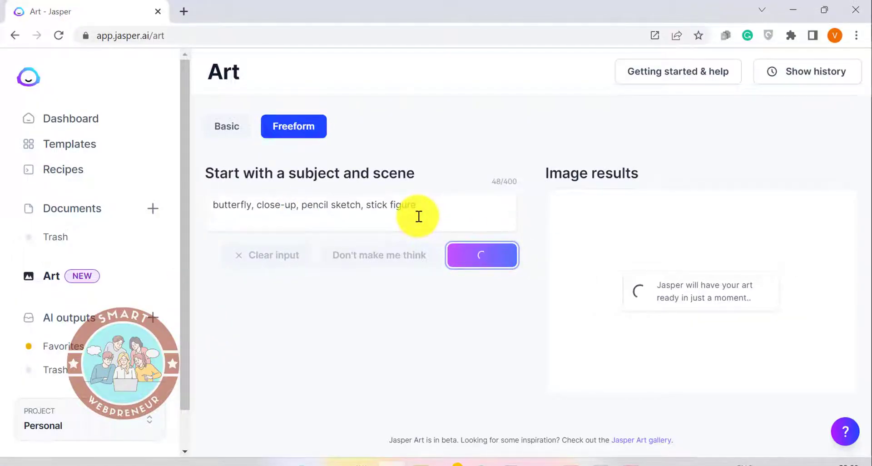
# Step: Review the four pencil-sketch butterfly results, then return to Canva
pyautogui.scroll(-2, 667, 225)
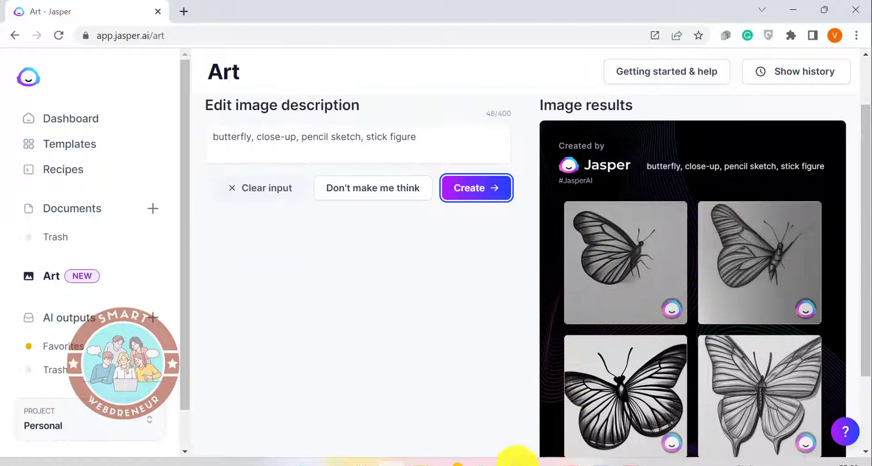
pyautogui.click(489, 460)
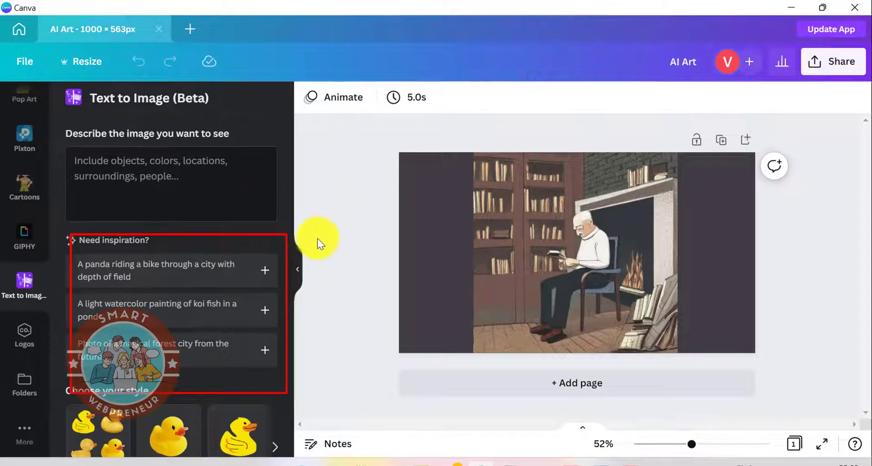
pyautogui.moveTo(286, 330); pyautogui.dragTo(287, 399)
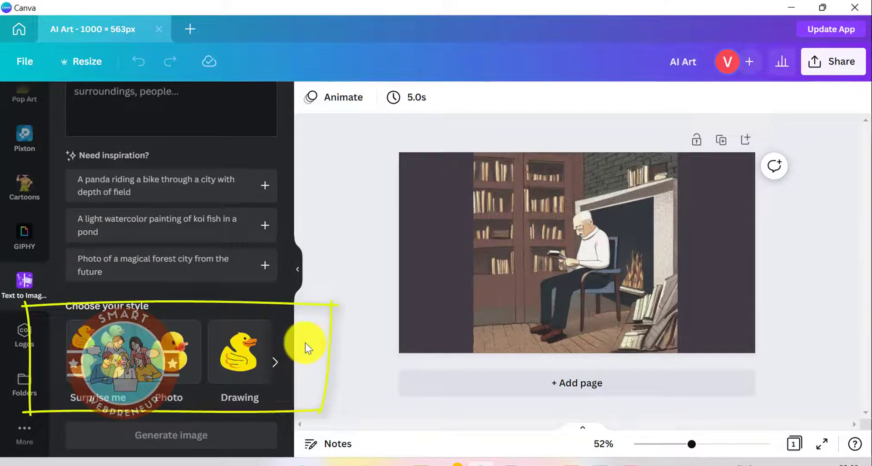
pyautogui.click(275, 364)
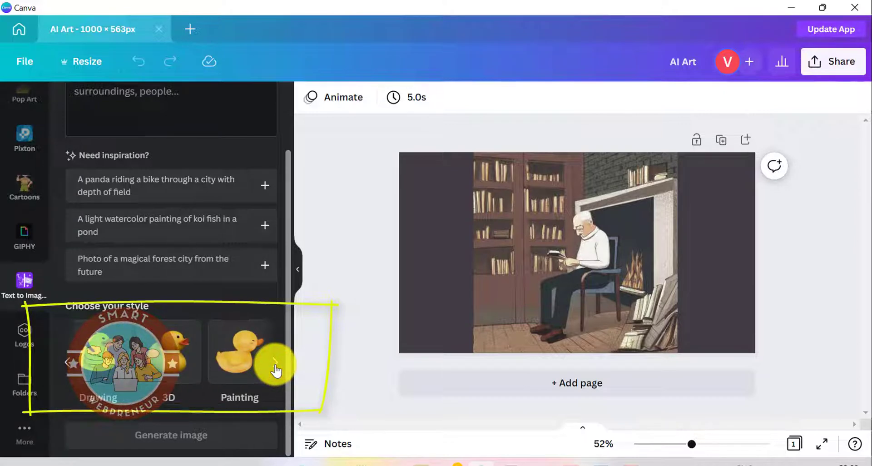
pyautogui.click(275, 366)
pyautogui.click(67, 363)
pyautogui.click(67, 364)
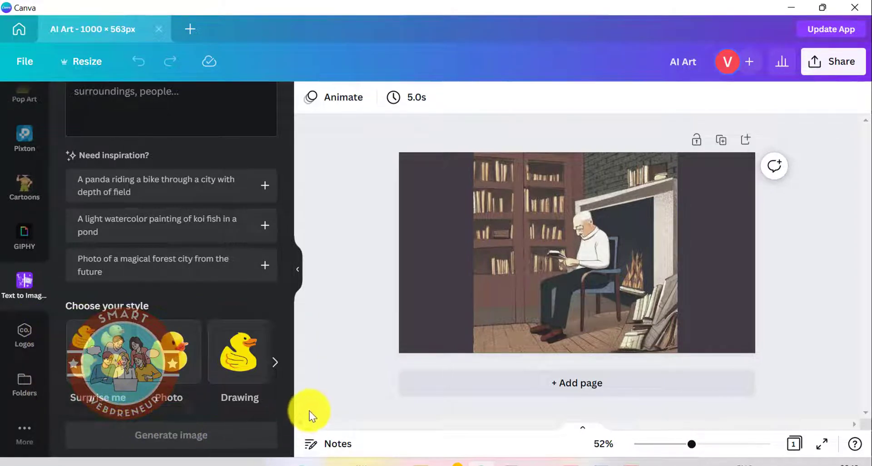
pyautogui.click(284, 397)
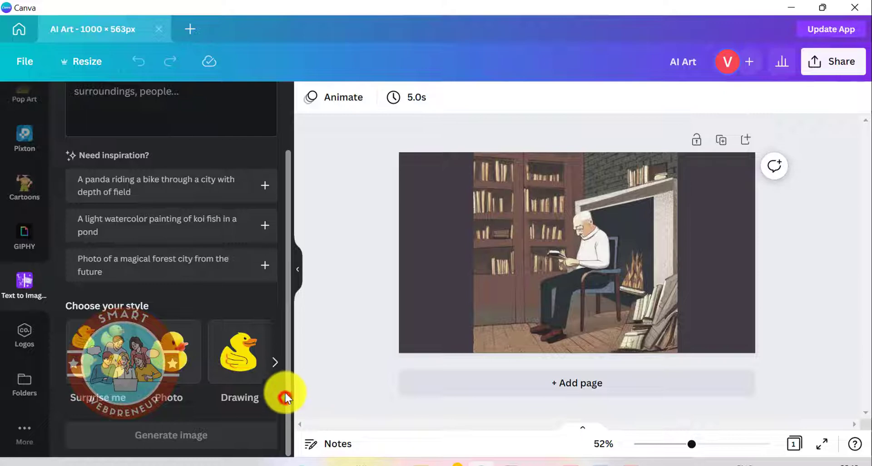
pyautogui.click(285, 364)
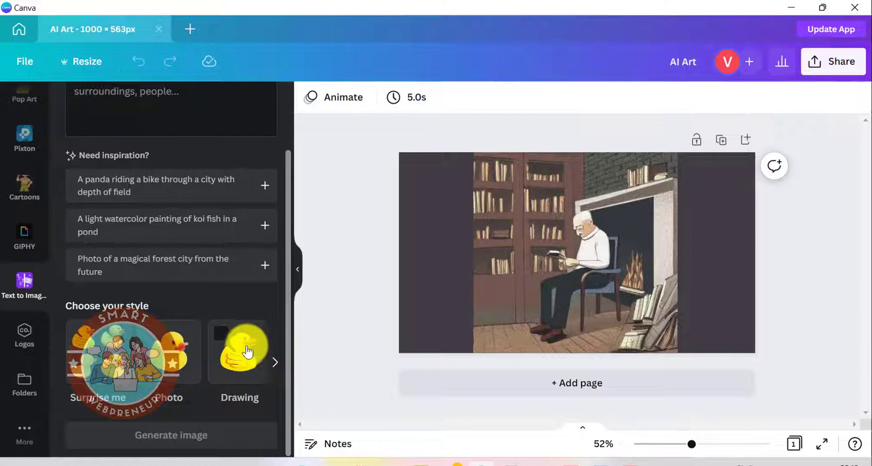
pyautogui.scroll(2, 237, 358)
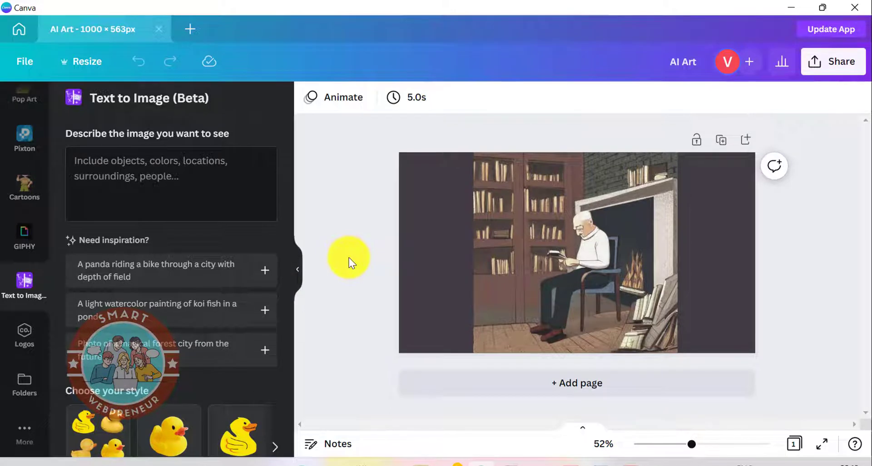
# Step: Generate 'man boating on a river, pencil sketch' images and drop the first into the page's picture
pyautogui.click(194, 173)
pyautogui.write('m')
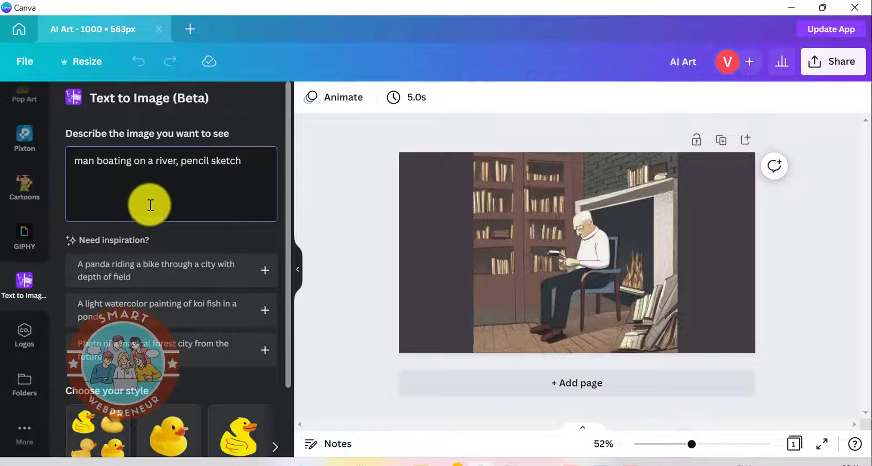
pyautogui.scroll(-2, 200, 255)
pyautogui.click(201, 443)
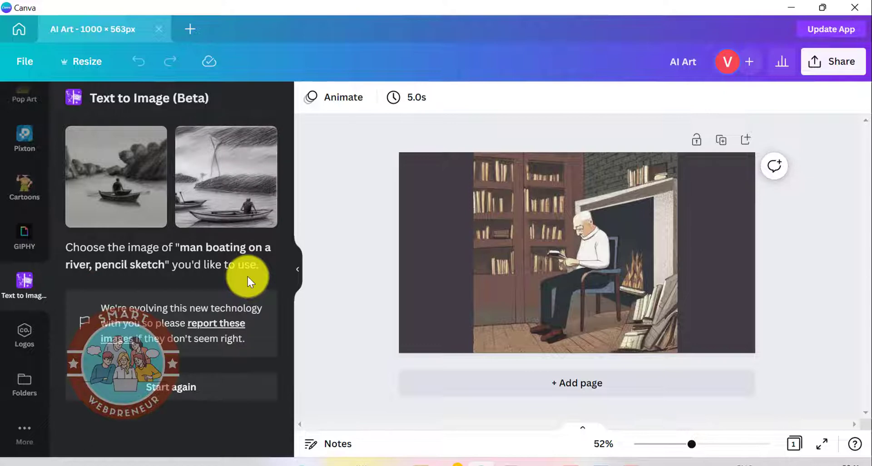
pyautogui.moveTo(101, 186); pyautogui.dragTo(482, 207)
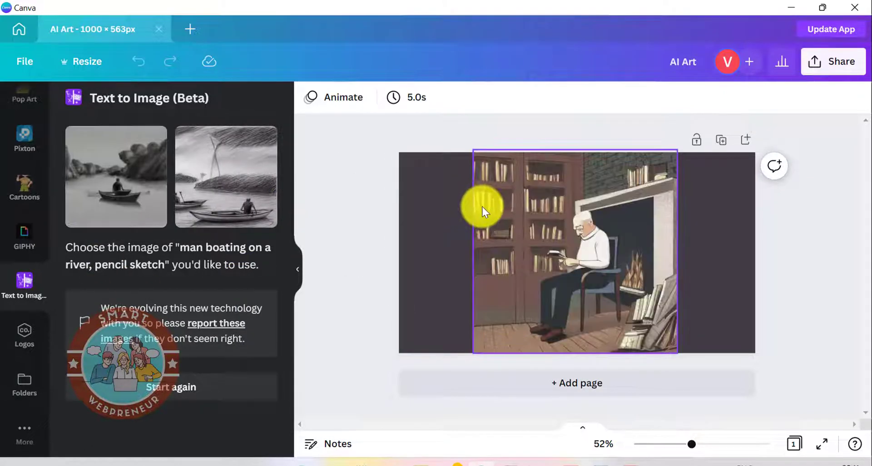
pyautogui.moveTo(441, 229); pyautogui.dragTo(440, 229)
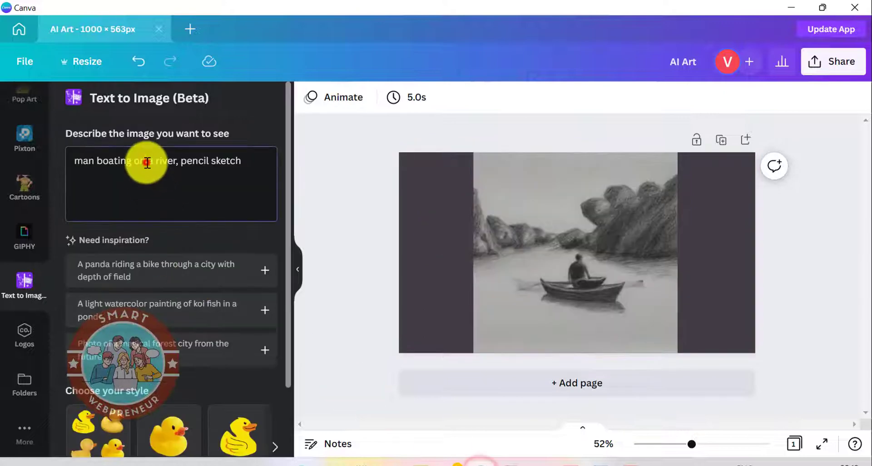
# Step: Paste a mountain range prompt over the old one and generate images
pyautogui.tripleClick(142, 159)
pyautogui.rightClick(146, 163)
pyautogui.click(179, 233)
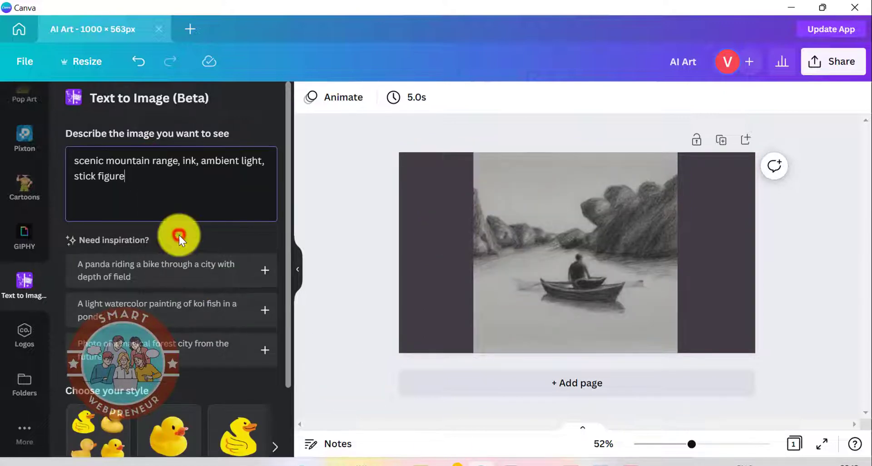
pyautogui.scroll(-3, 220, 246)
pyautogui.click(217, 434)
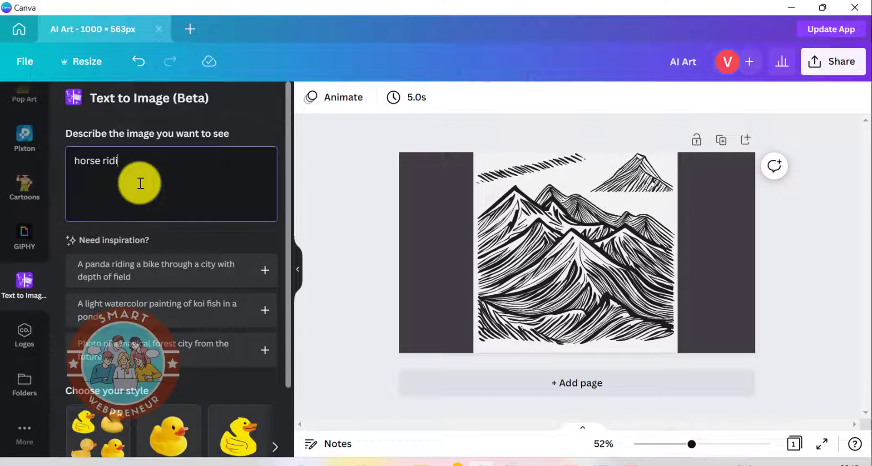
# Step: Generate horse-riding prince 'european village scene, cartoon' images and place the second on the page
pyautogui.write('rince, european village scene, cartoon')
pyautogui.scroll(-3, 199, 391)
pyautogui.click(218, 433)
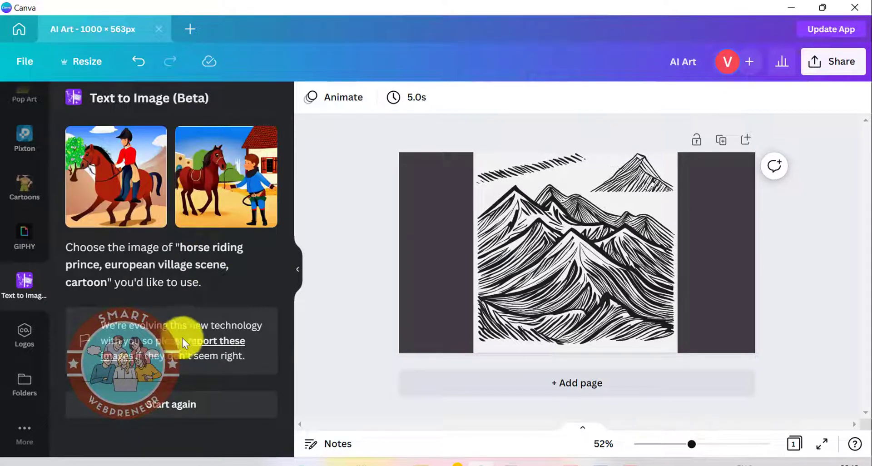
pyautogui.moveTo(226, 177); pyautogui.dragTo(522, 217)
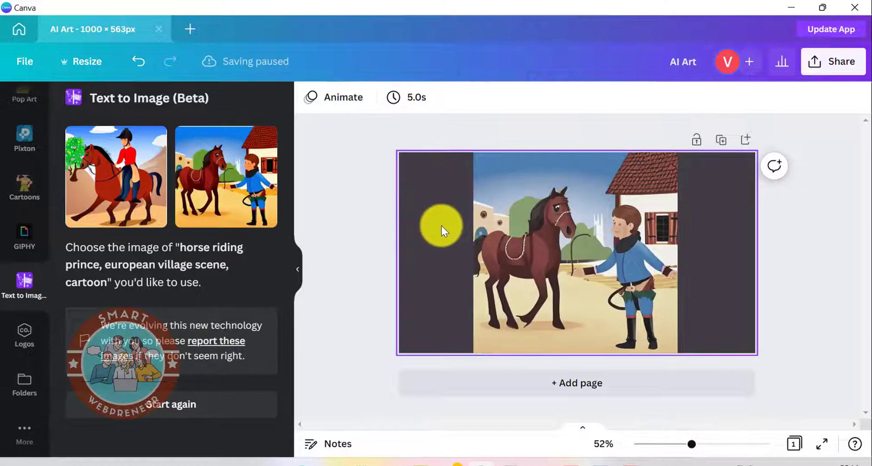
pyautogui.click(369, 235)
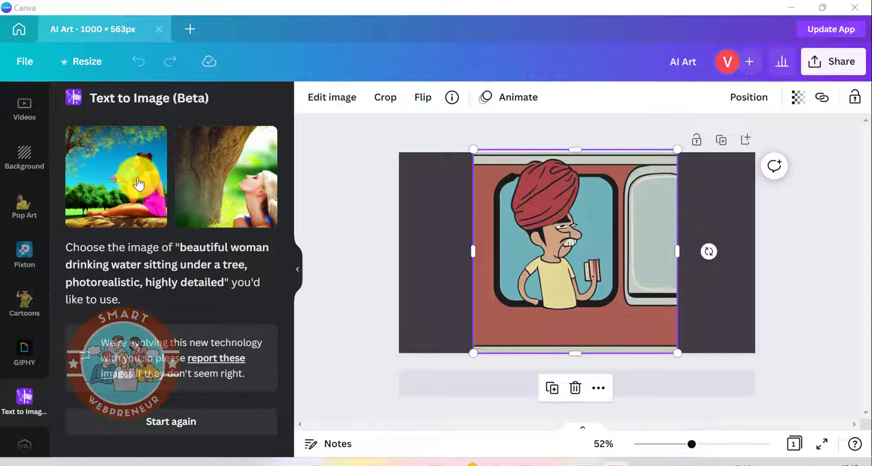
# Step: Drop a woman-under-a-tree image into the frame, then open the DALL·E blogger home decor image
pyautogui.moveTo(139, 184); pyautogui.dragTo(512, 227)
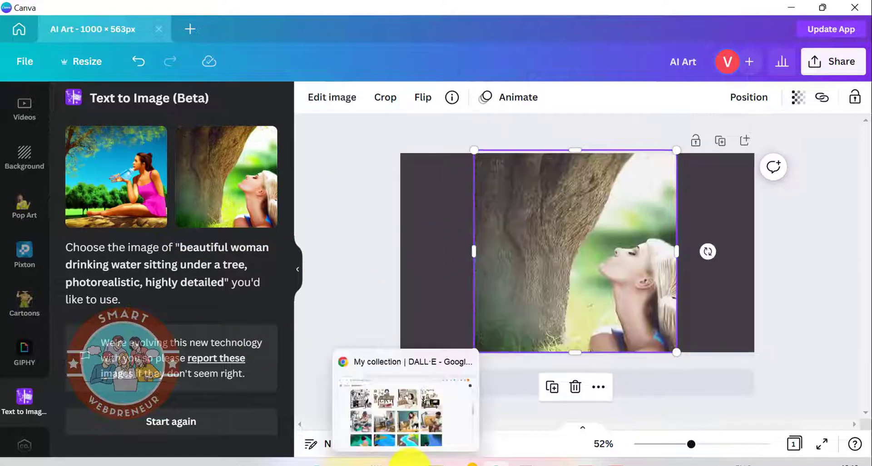
pyautogui.click(409, 462)
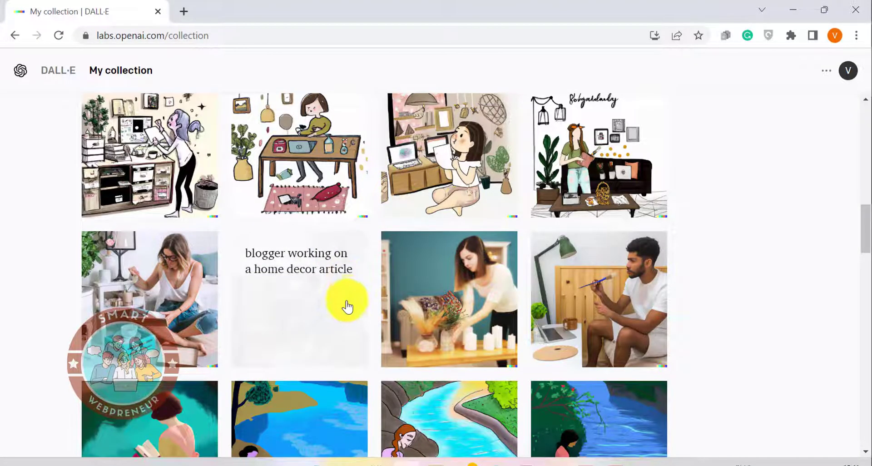
pyautogui.click(298, 295)
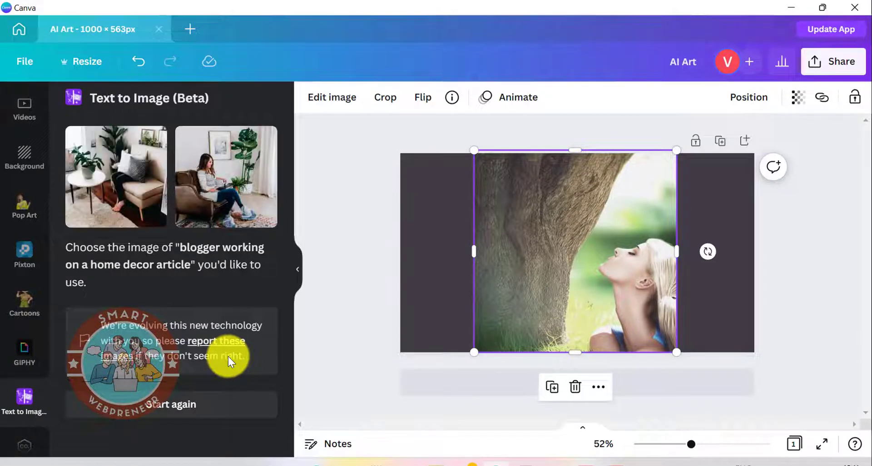
# Step: Place the second blogger home decor photo on the page
pyautogui.moveTo(204, 183); pyautogui.dragTo(479, 232)
pyautogui.click(432, 229)
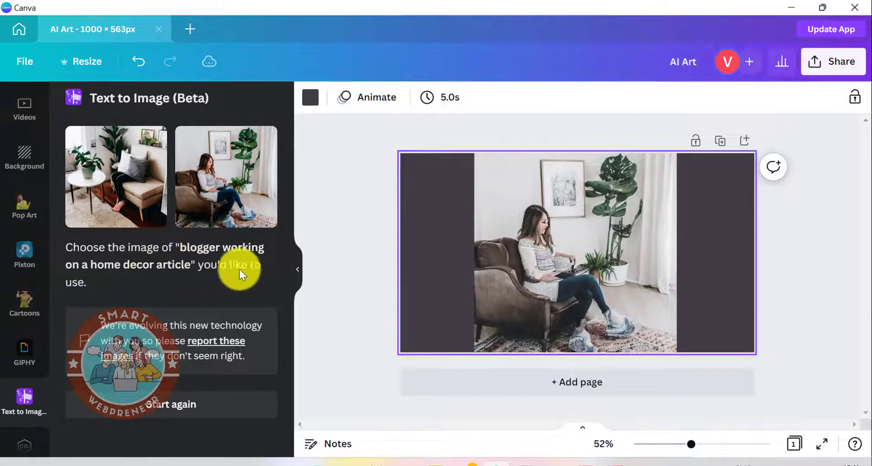
pyautogui.click(367, 238)
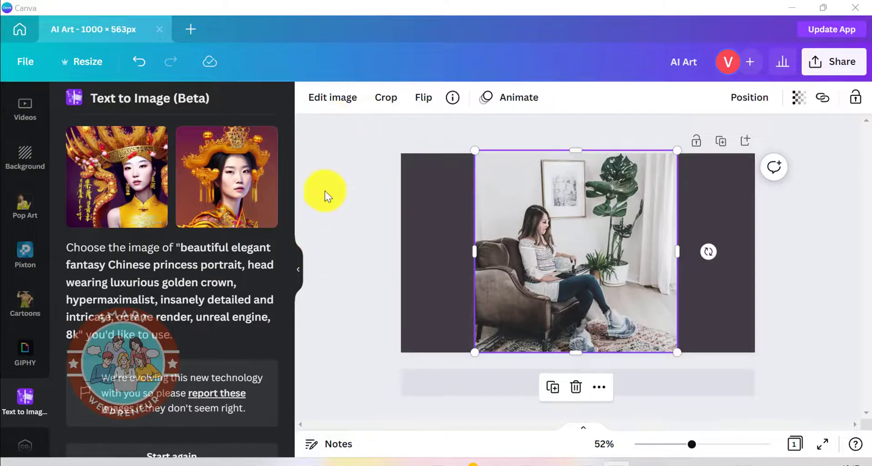
# Step: Replace the photo with the second Chinese princess portrait and open its Edit image effects
pyautogui.moveTo(234, 189); pyautogui.dragTo(498, 224)
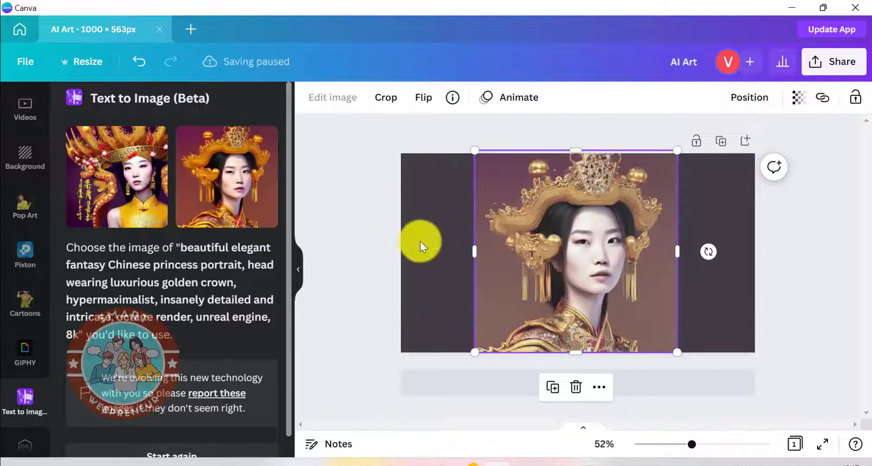
pyautogui.click(421, 241)
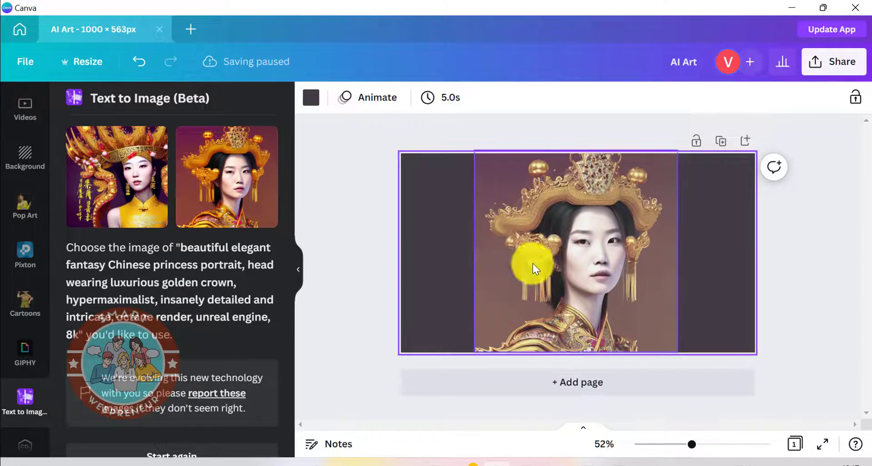
pyautogui.click(622, 271)
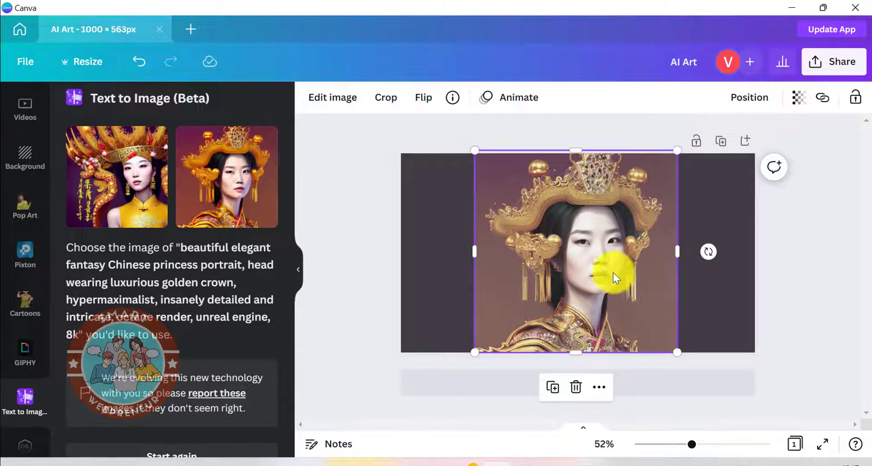
pyautogui.click(334, 98)
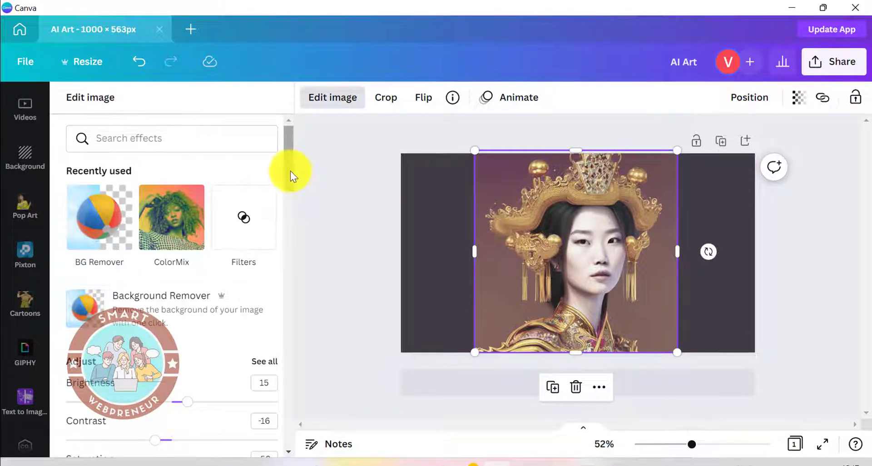
# Step: Try the Epic, Festive, Summer, Afterglow, Solar, The blues, Cali and Selfie filters on the portrait
pyautogui.scroll(-2, 285, 171)
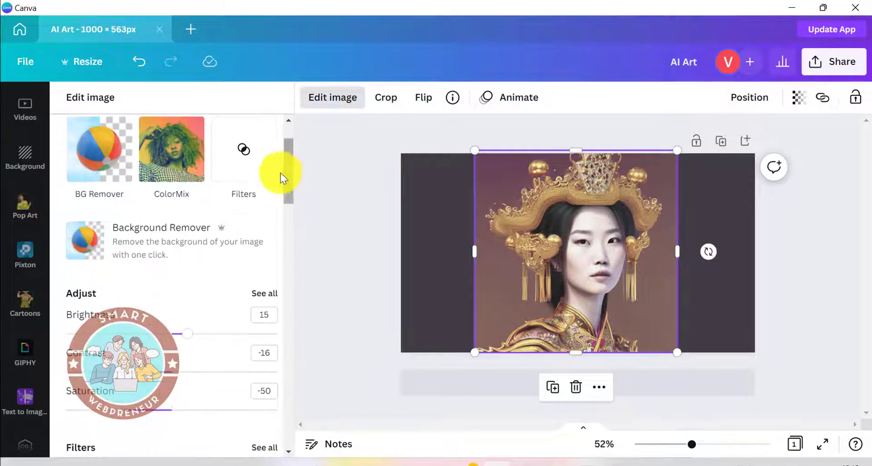
pyautogui.click(257, 177)
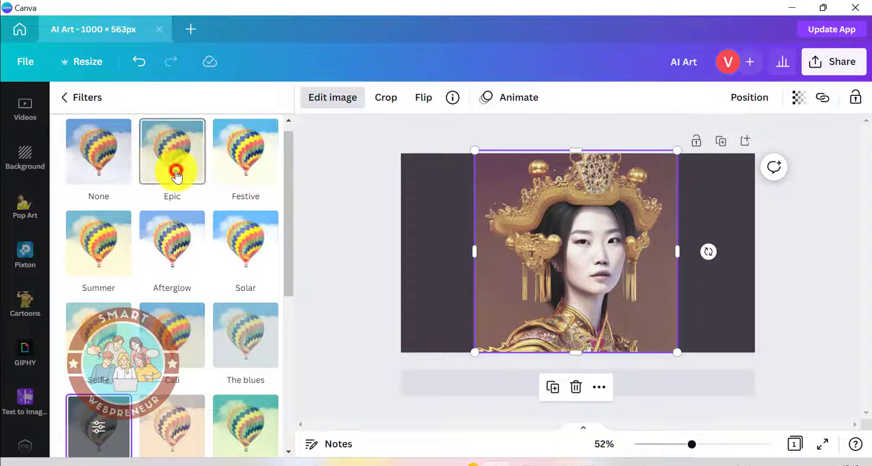
pyautogui.click(159, 169)
pyautogui.click(243, 169)
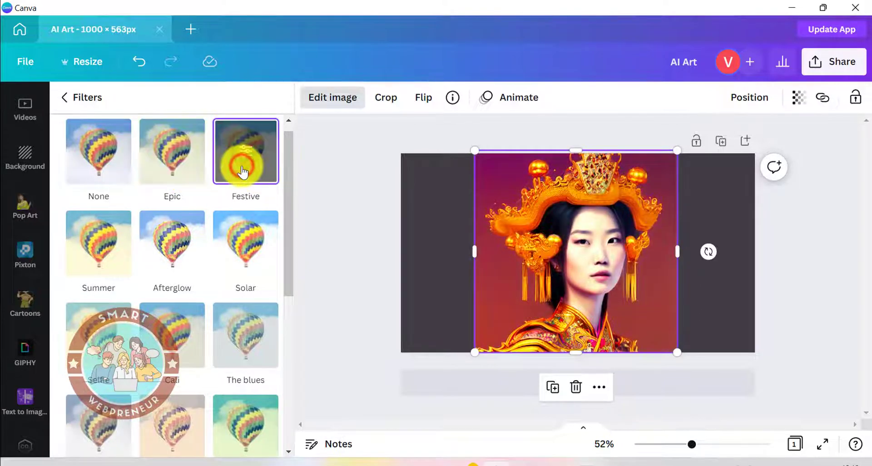
pyautogui.click(117, 266)
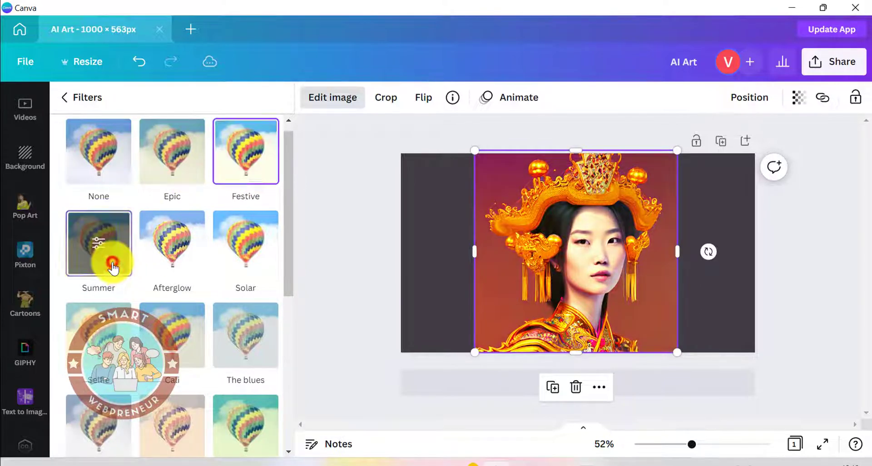
pyautogui.click(188, 258)
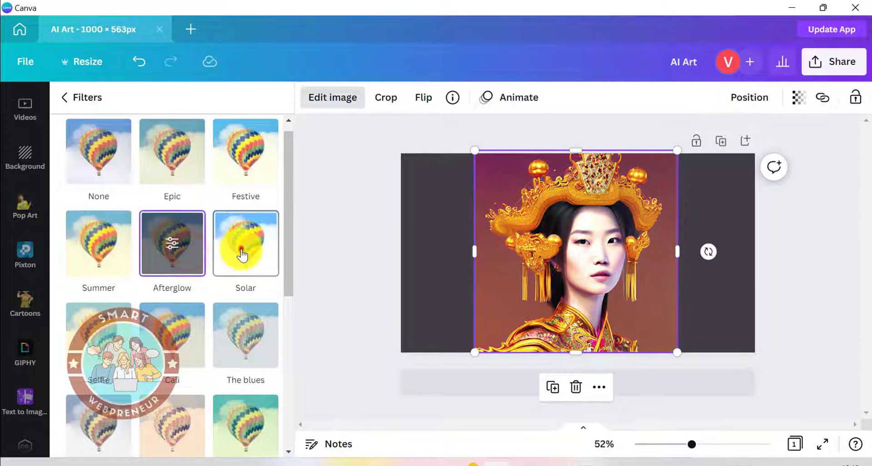
pyautogui.click(239, 245)
pyautogui.click(166, 256)
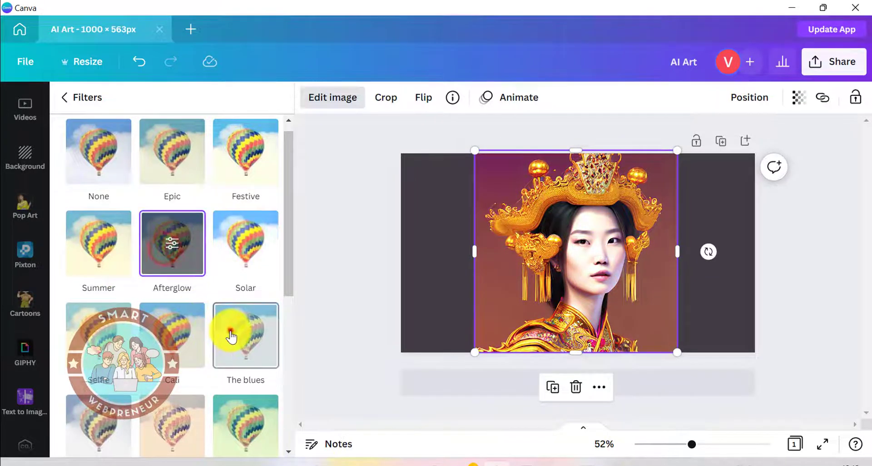
pyautogui.click(230, 329)
pyautogui.click(176, 344)
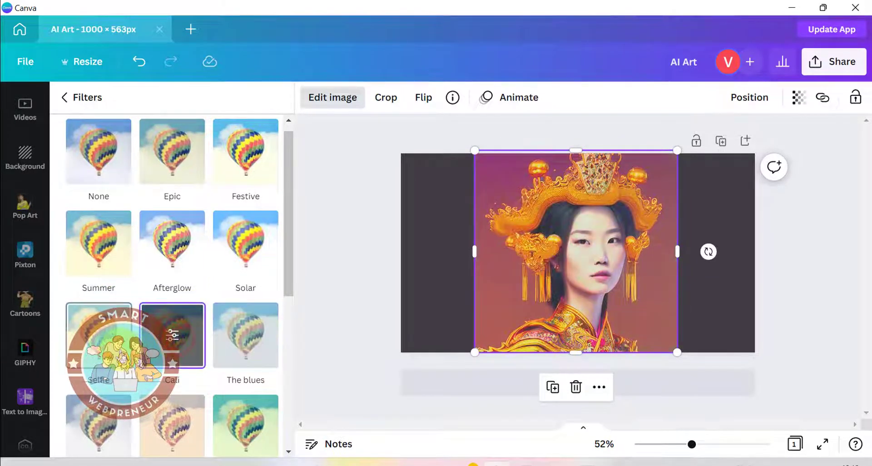
pyautogui.click(117, 349)
# Step: Try Rosie and a saturated red-orange filter, then apply Festive to the portrait
pyautogui.scroll(-6, 168, 329)
pyautogui.click(175, 307)
pyautogui.click(88, 298)
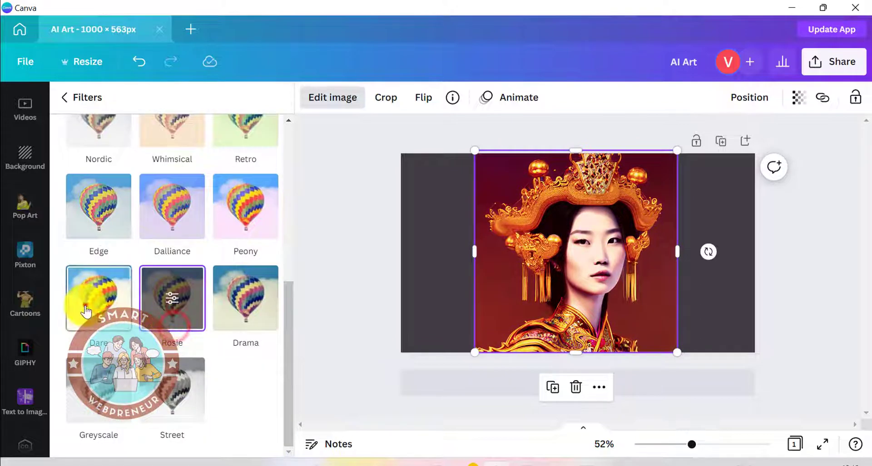
pyautogui.scroll(6, 230, 234)
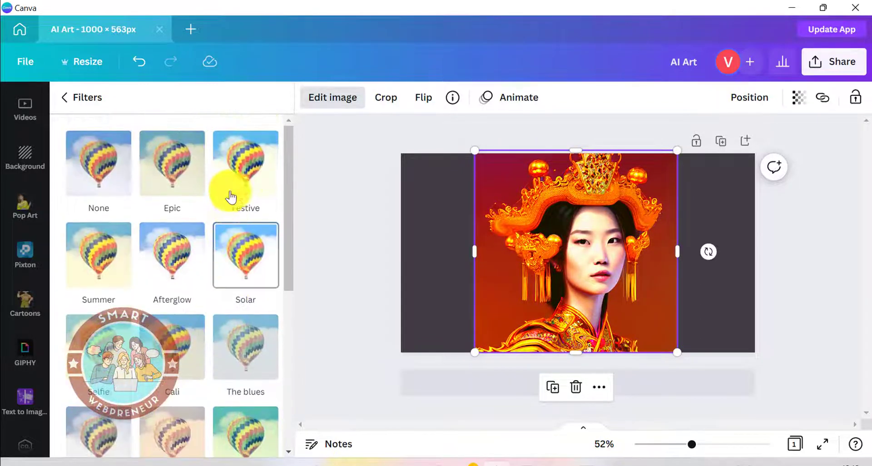
pyautogui.click(234, 166)
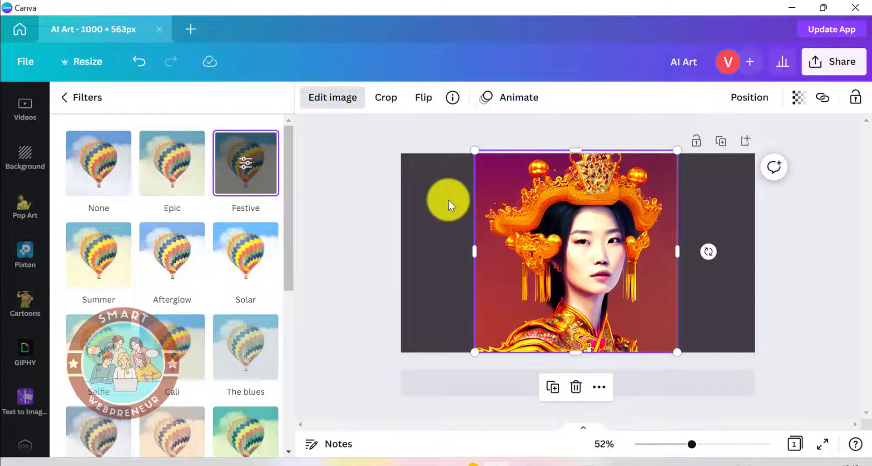
pyautogui.click(448, 200)
pyautogui.click(334, 97)
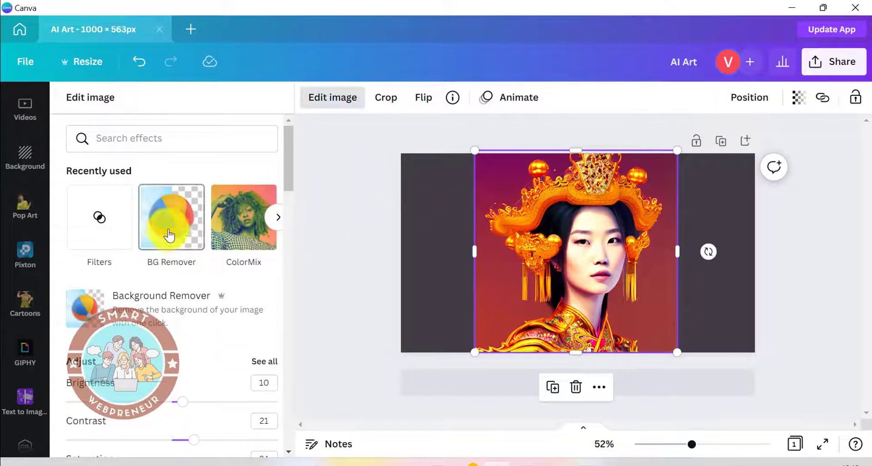
# Step: Strip the background from the golden-crowned princess portrait with BG Remover and zoom the page to 70%
pyautogui.click(184, 227)
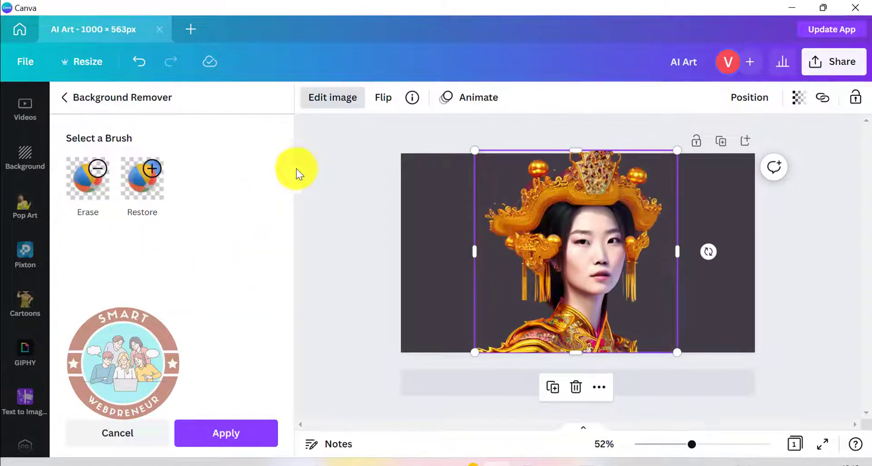
pyautogui.click(438, 218)
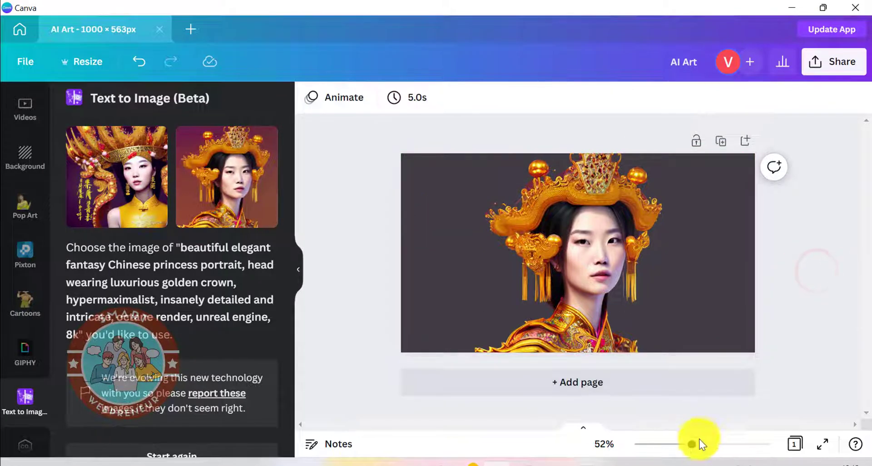
pyautogui.moveTo(690, 449); pyautogui.dragTo(703, 450)
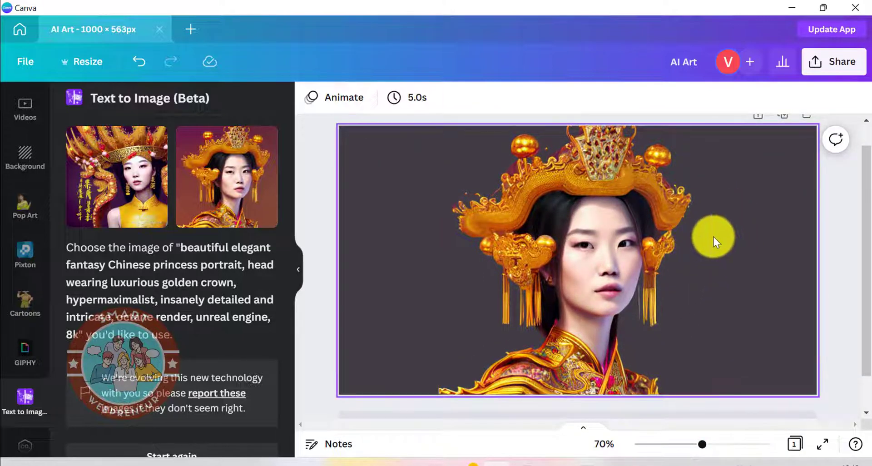
pyautogui.click(772, 278)
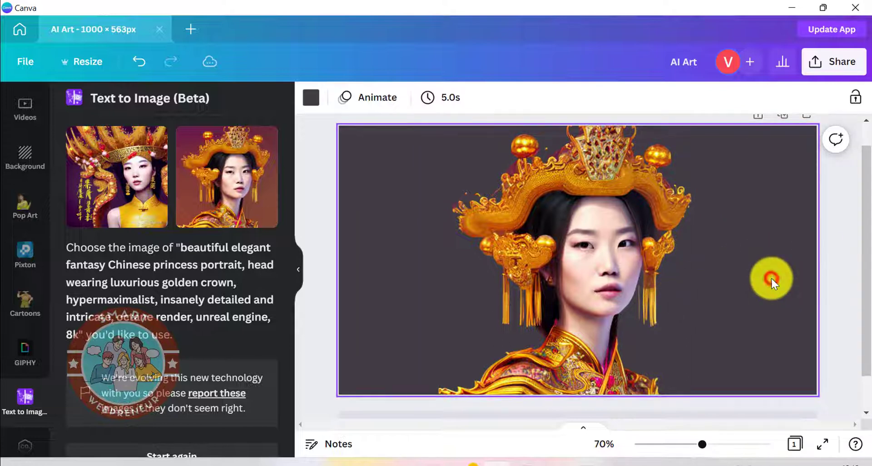
pyautogui.click(829, 255)
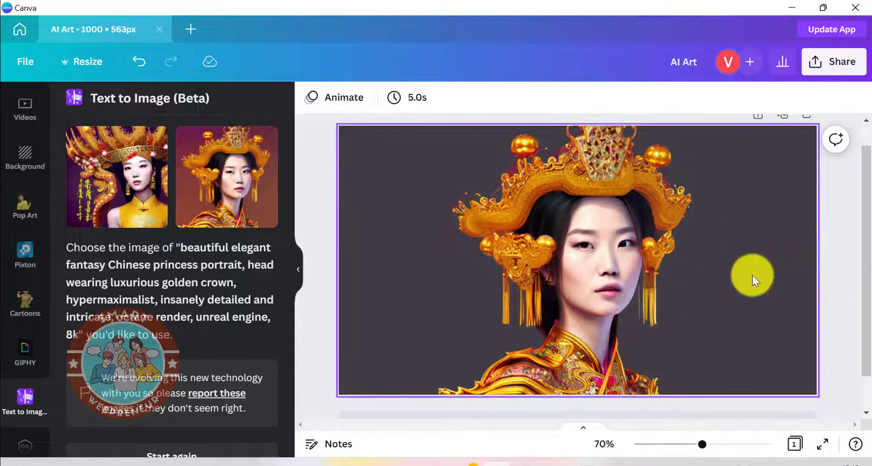